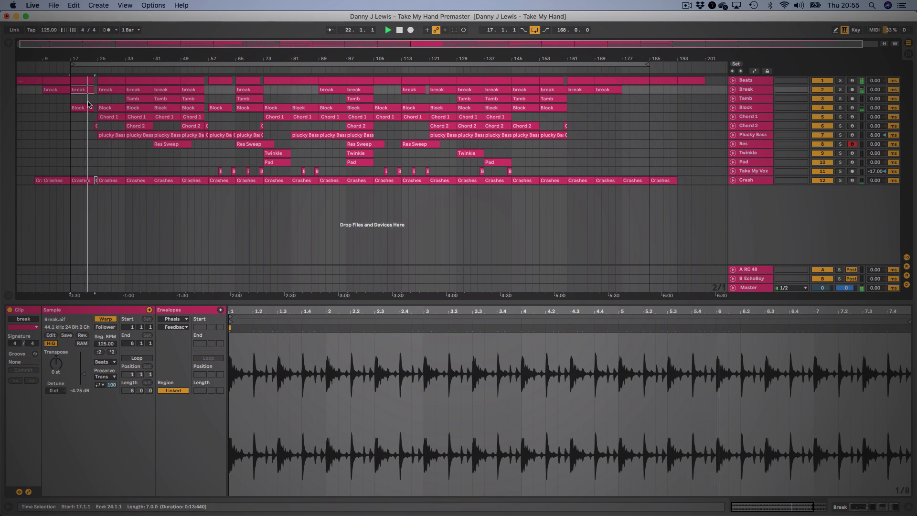
- Inspect the Block clip's notes and the device chains of the Block, Chord 1 and Chord 2 tracks
click(81, 107)
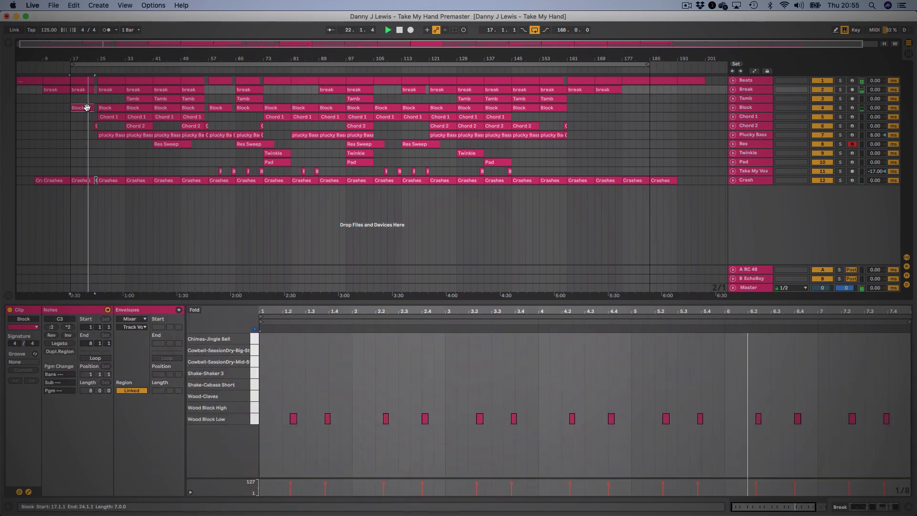
click(743, 108)
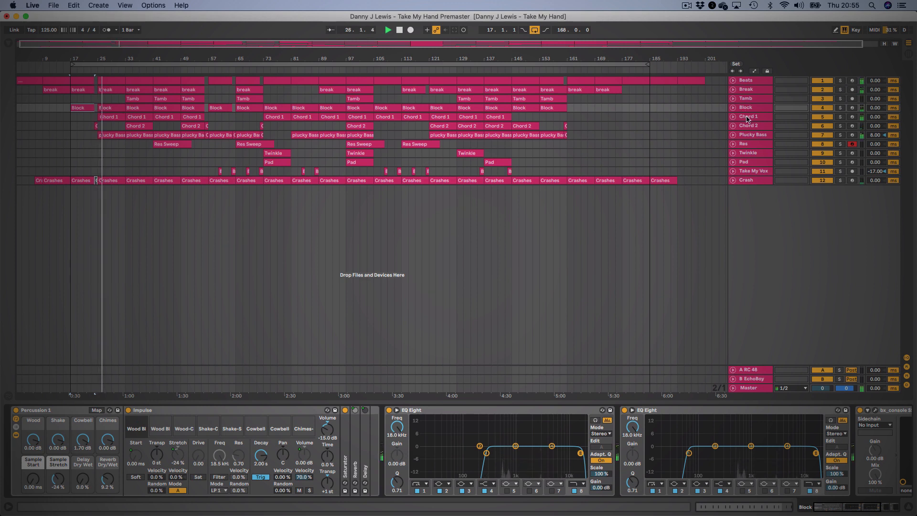
click(748, 118)
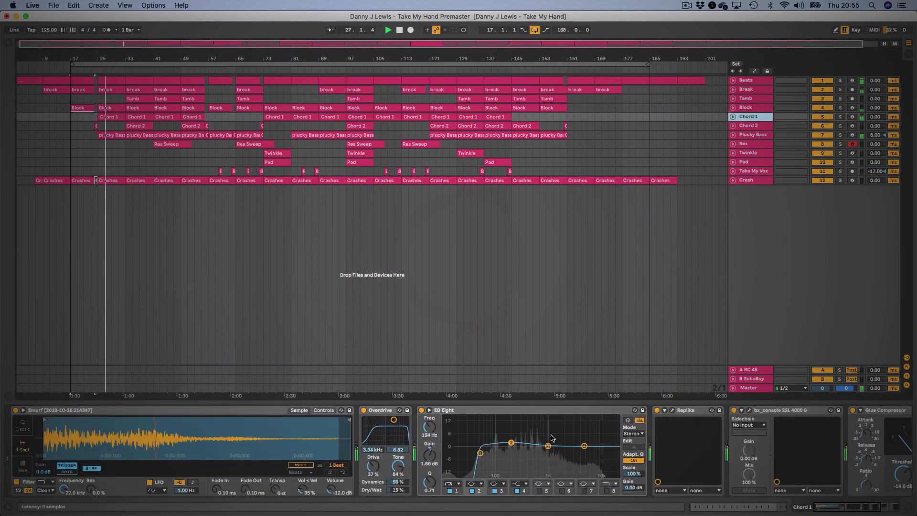
scroll(551, 453, right, 5)
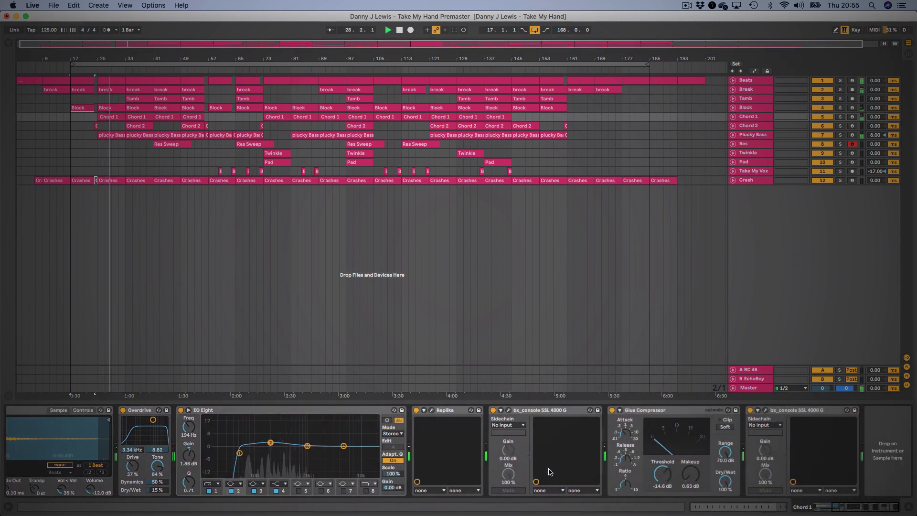
click(756, 127)
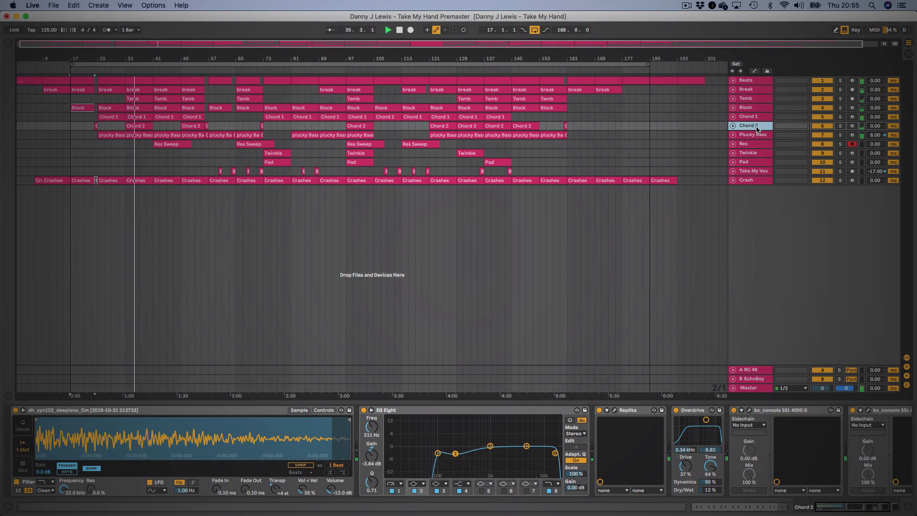
- Show the Plucky Bass track's devices and view its Reaktor 6 instrument, closing the plug-in window when done
click(759, 135)
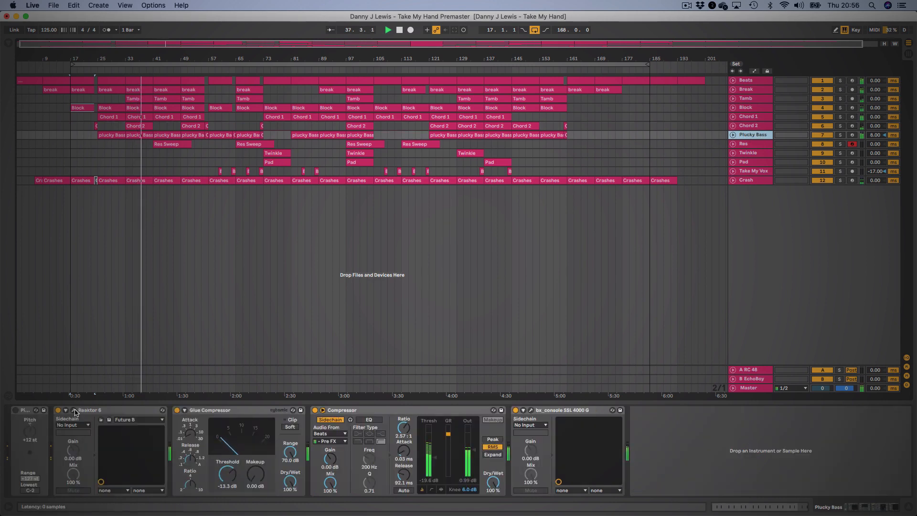
click(74, 410)
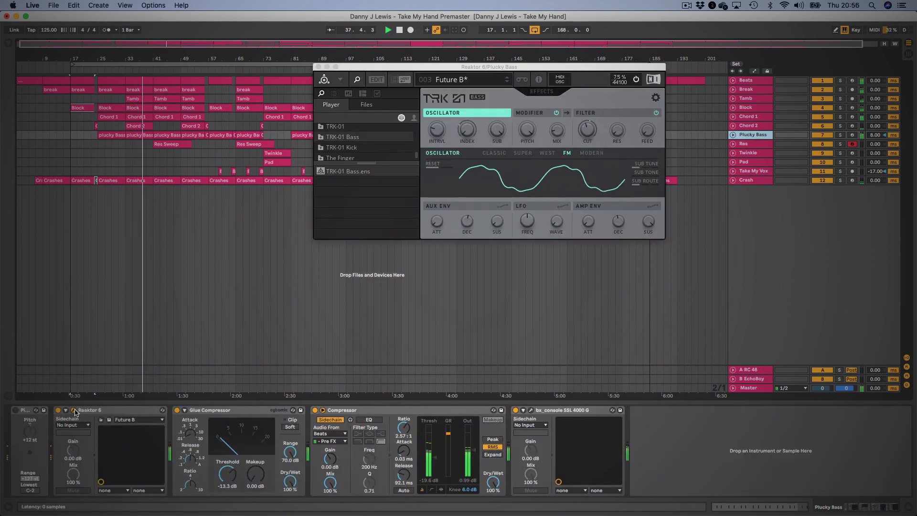
click(318, 67)
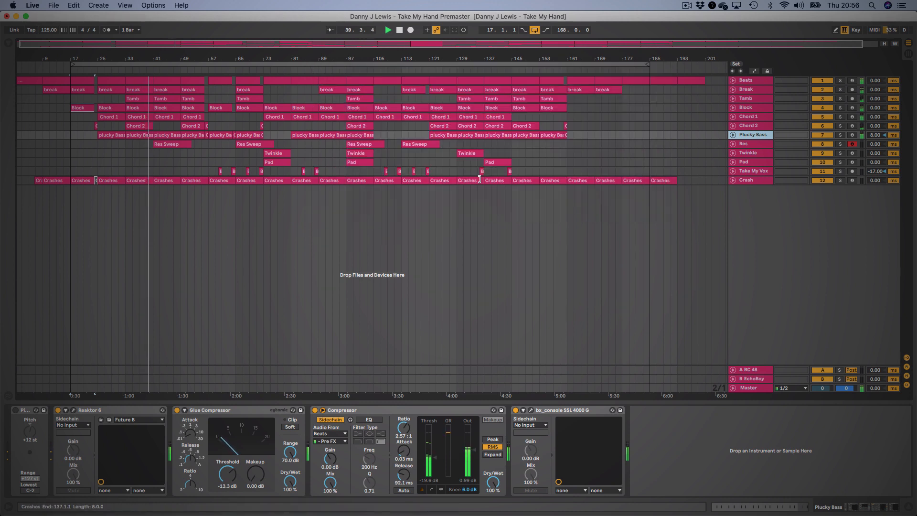
- View the Res track's HALion Sonic instrument and its bx_console SSL 4000 G channel strip, closing each plug-in window
click(743, 143)
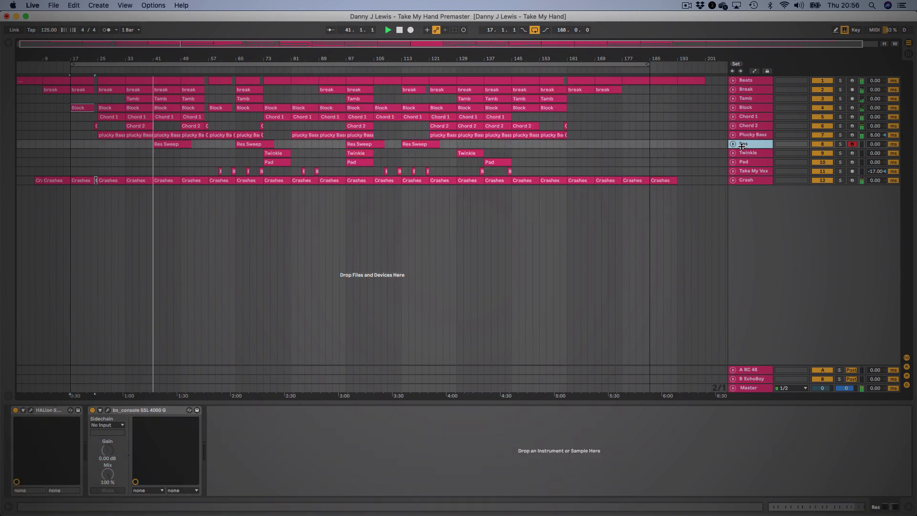
click(31, 410)
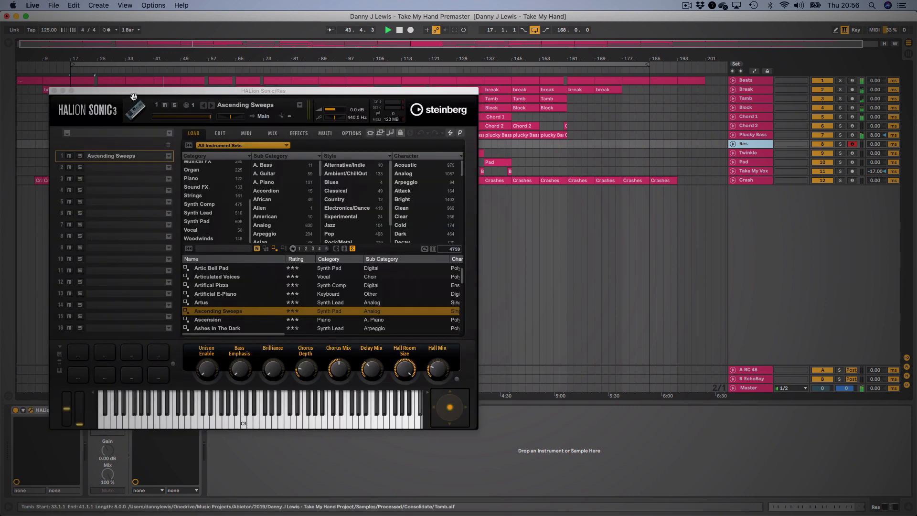
drag(133, 97, 468, 94)
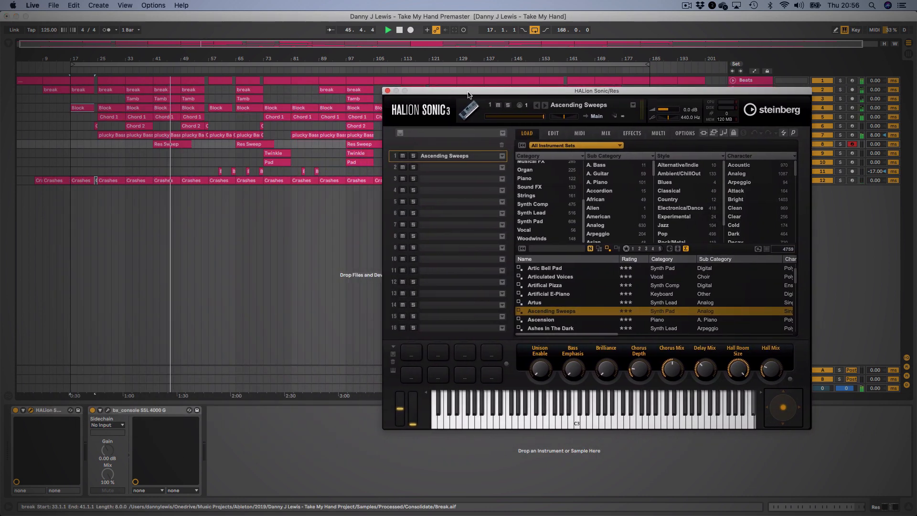
click(387, 91)
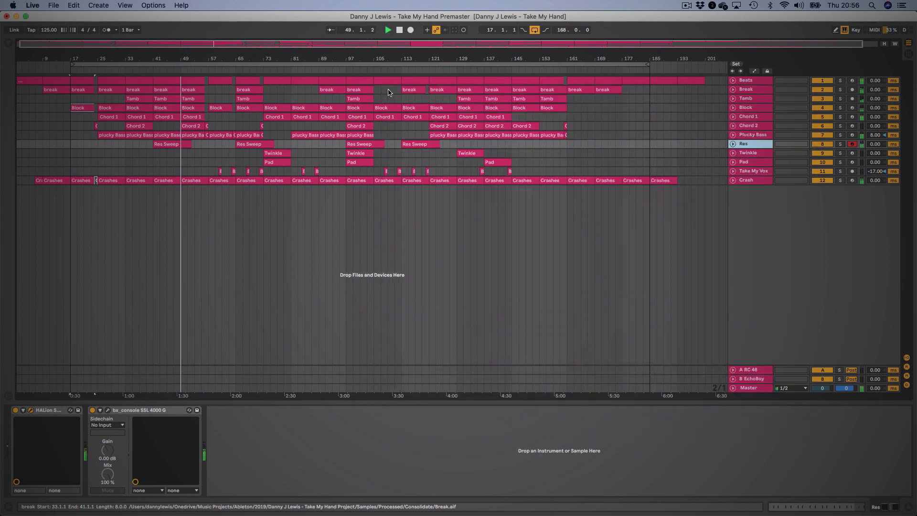
click(108, 411)
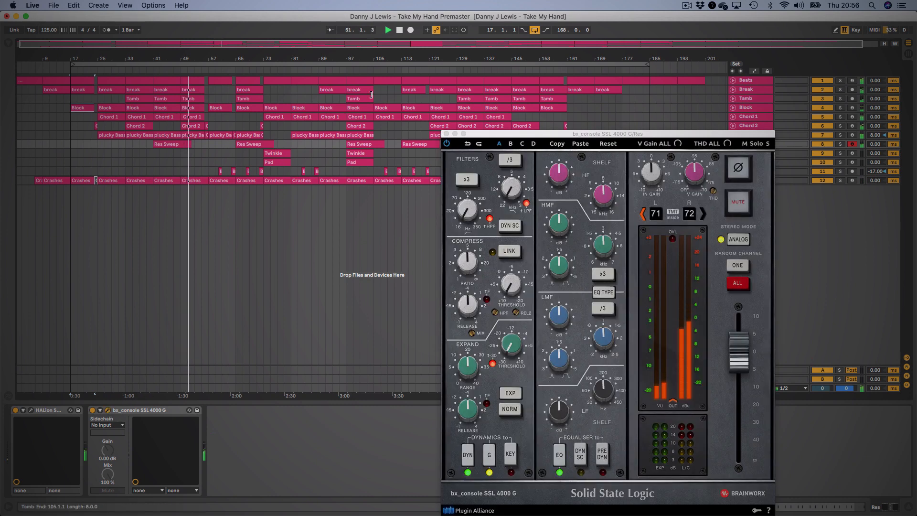
click(446, 135)
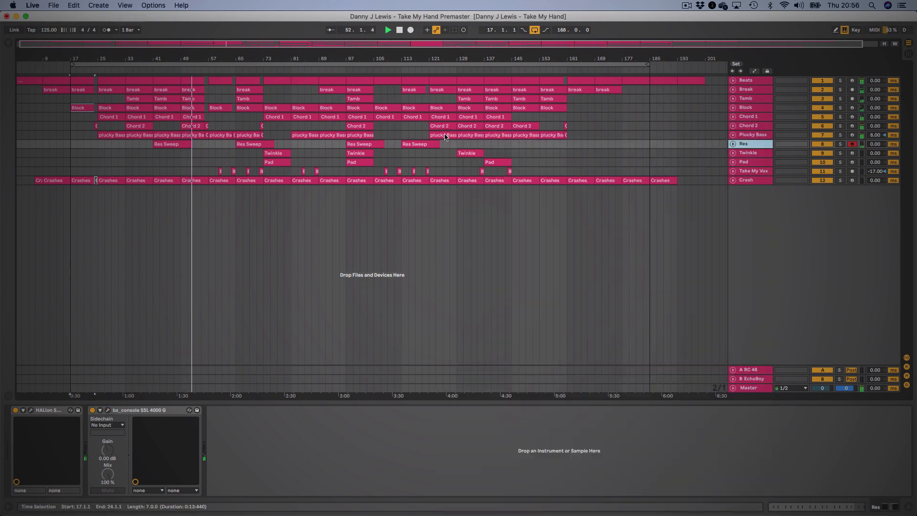
- Show the Take My Vox track's devices and unfold the track to view its vocal clips between bars 60 and 73
click(755, 172)
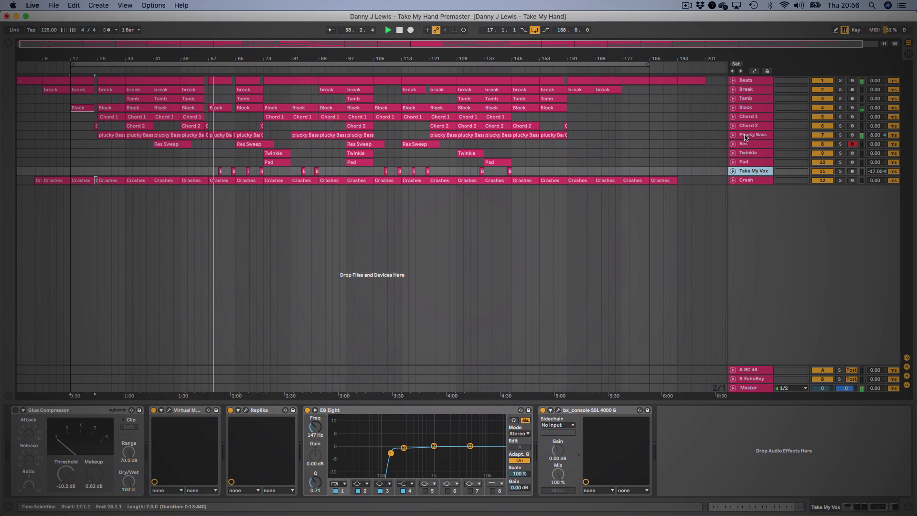
click(733, 172)
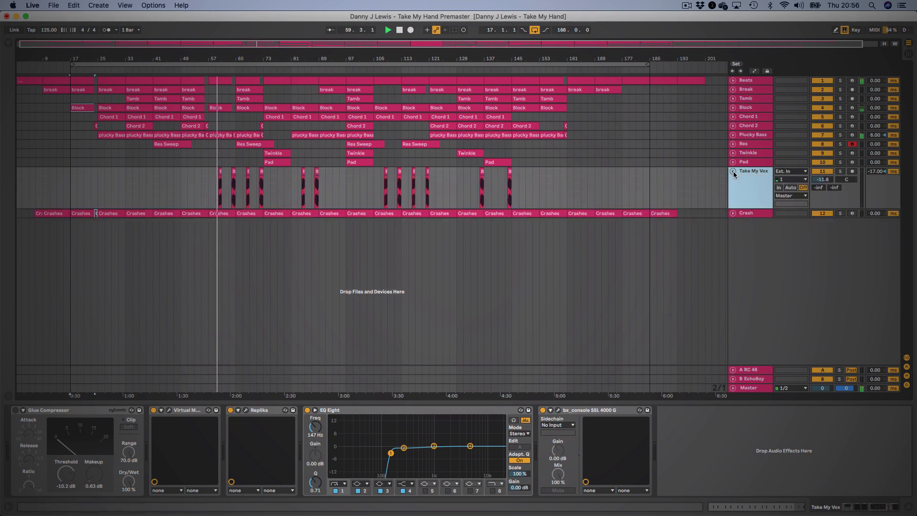
drag(215, 58, 379, 262)
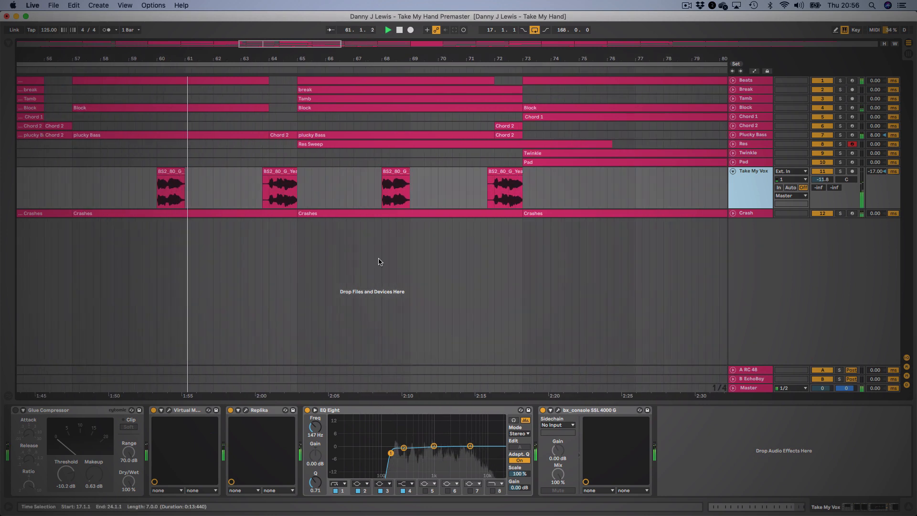
- View the Replika delay and Virtual Mix Rack settings on the Take My Vox track, closing both plug-in windows
click(245, 410)
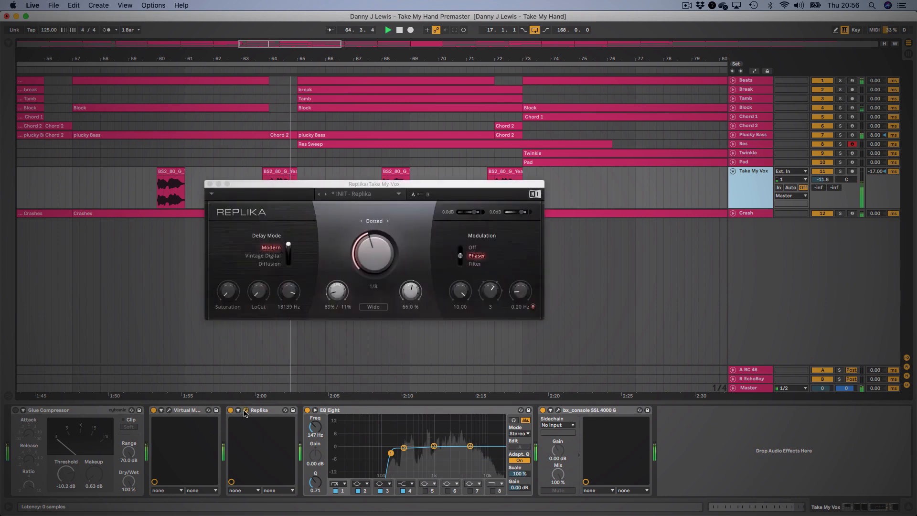
click(210, 184)
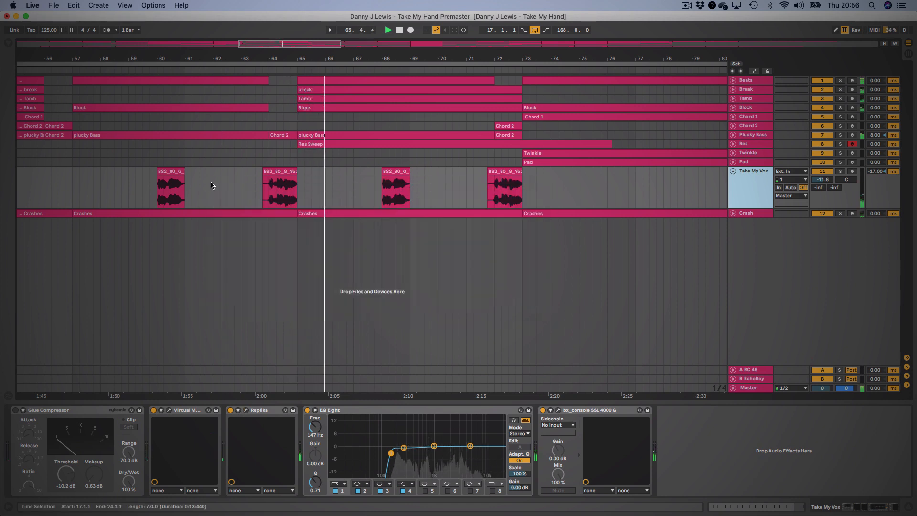
click(169, 410)
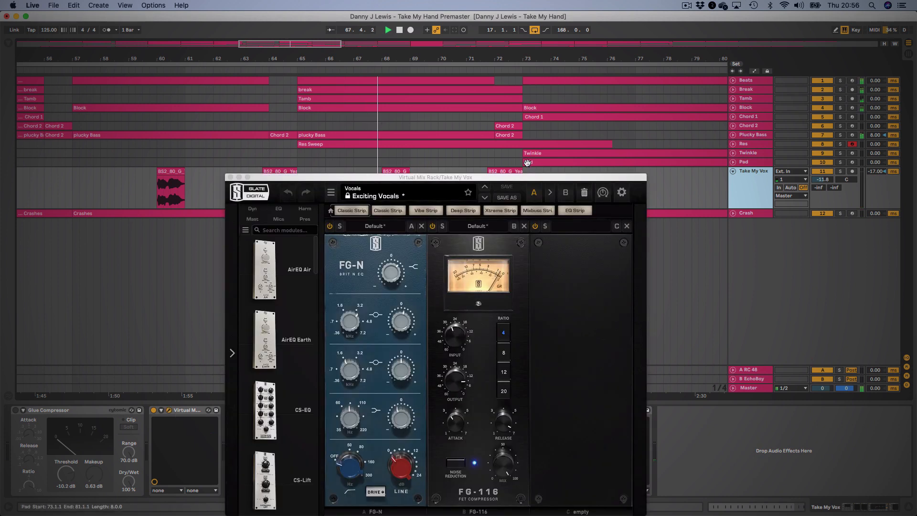
drag(509, 181, 598, 113)
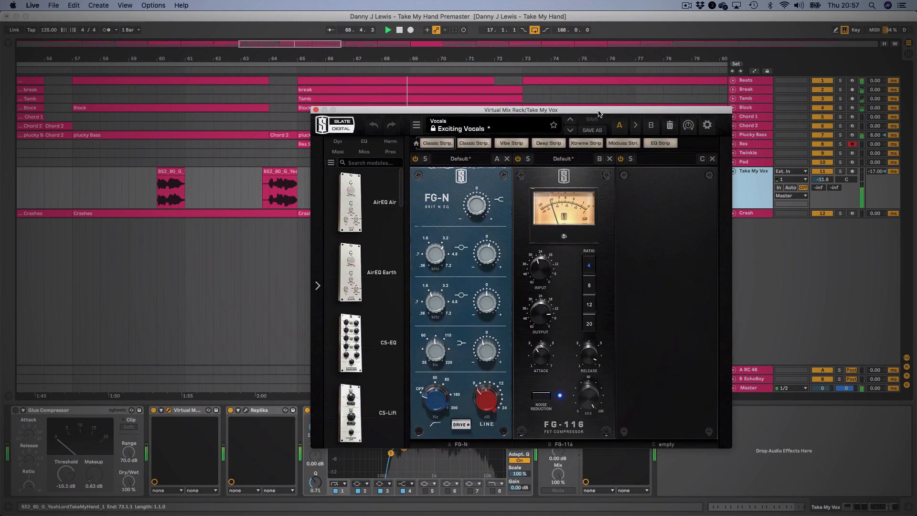
click(317, 110)
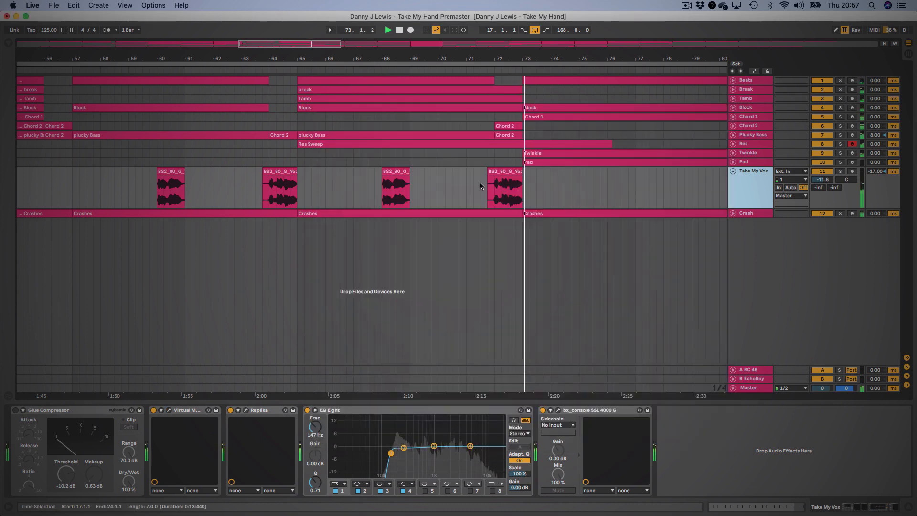
- Show the Twinkle track's devices and view its Falcon instrument, closing the plug-in window when done
click(750, 153)
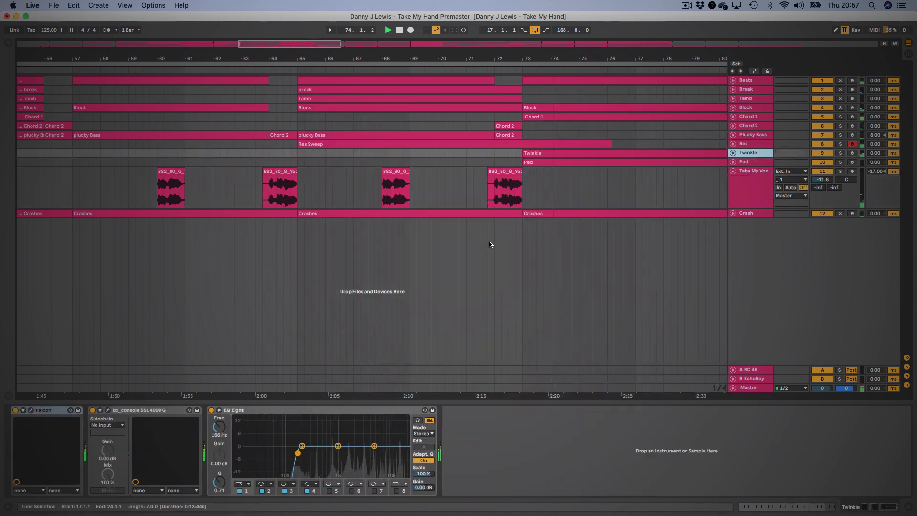
click(31, 411)
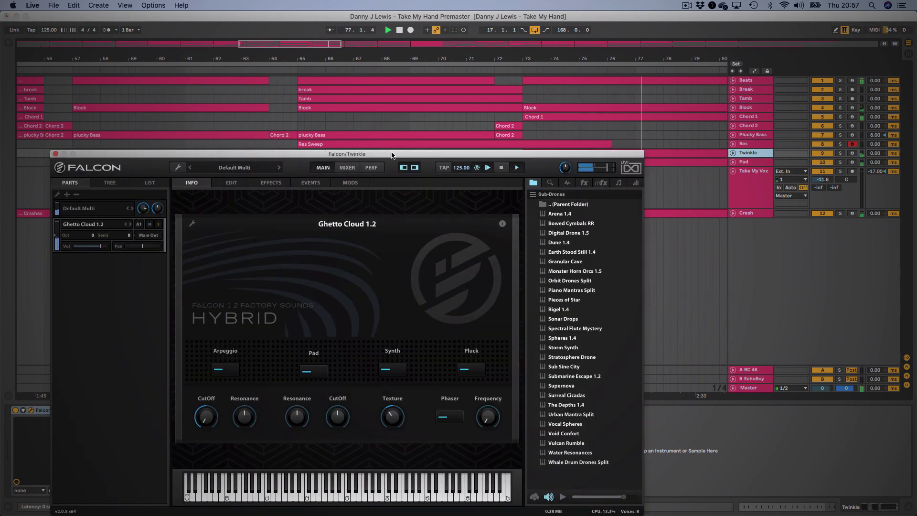
drag(386, 156, 386, 80)
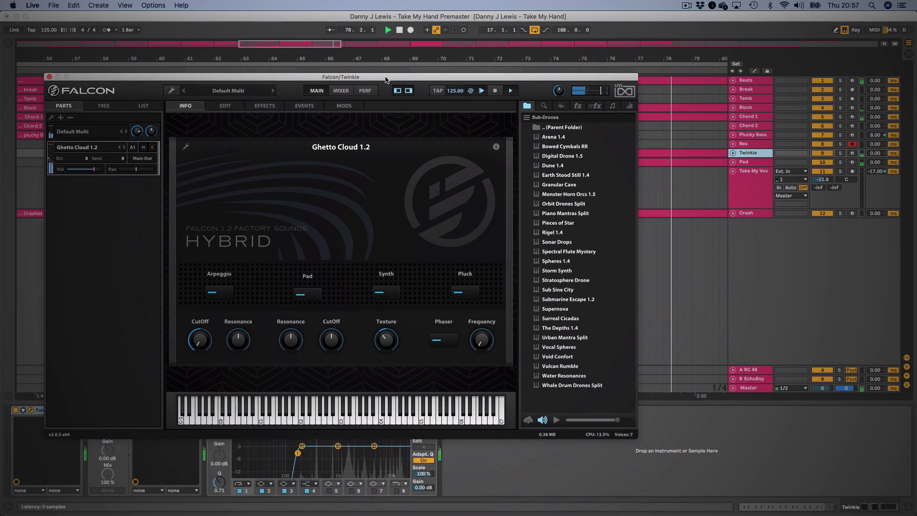
click(50, 78)
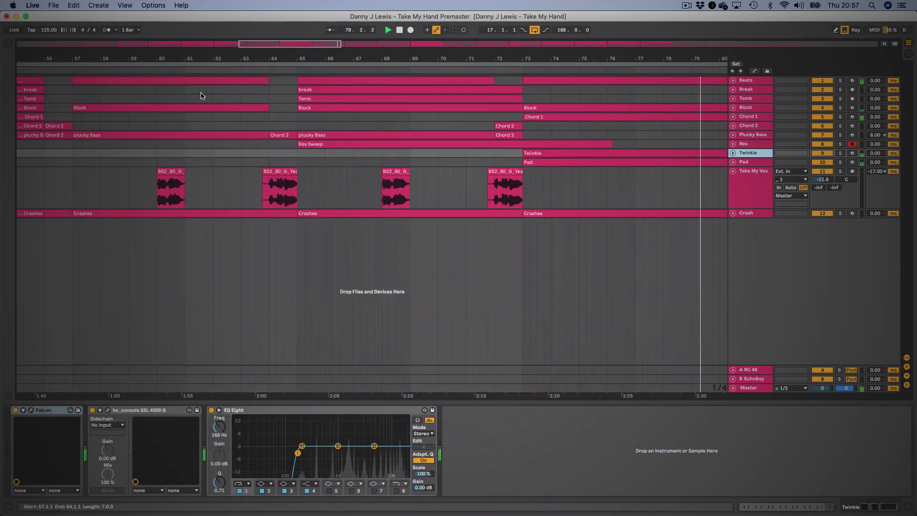
- Show the Pad track's devices and view its Falcon instrument, closing the plug-in window when done
drag(419, 58, 419, 44)
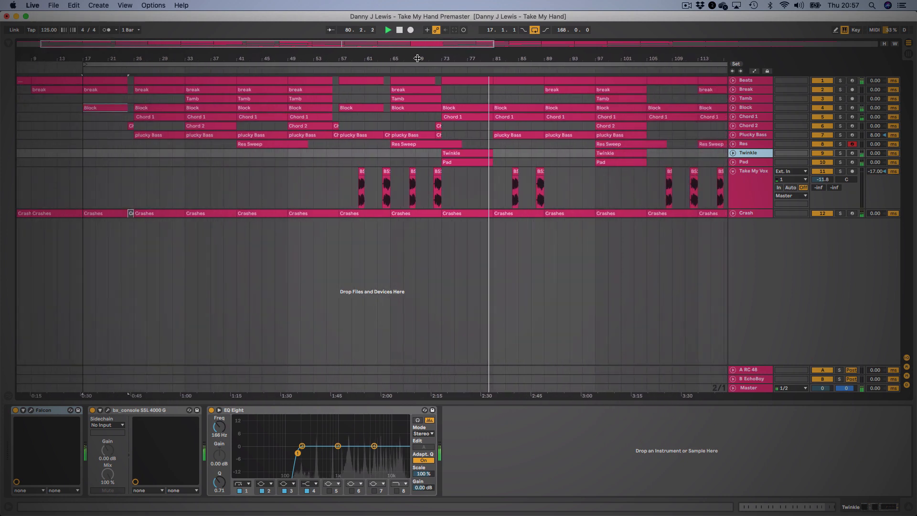
click(743, 163)
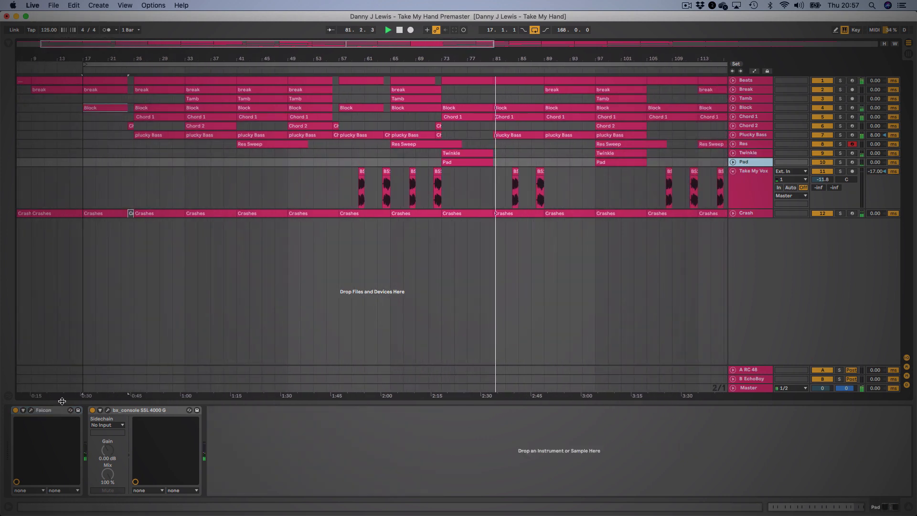
click(31, 410)
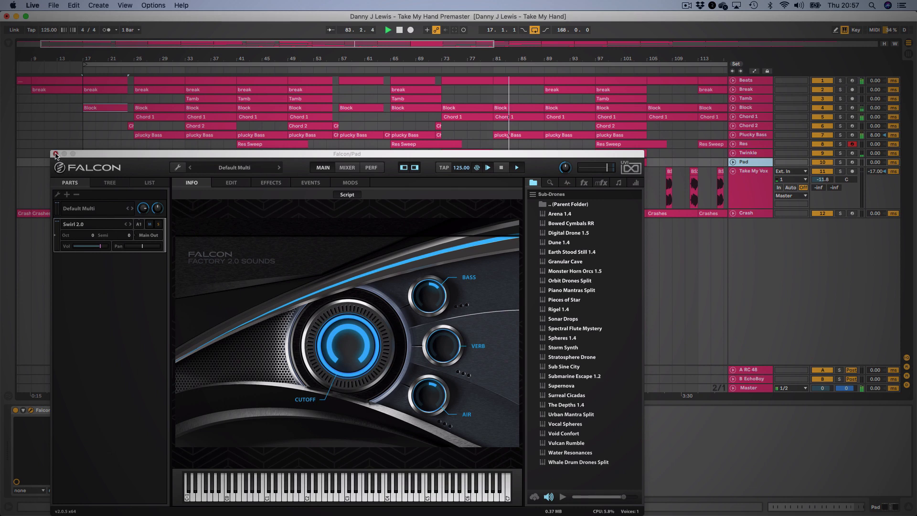
click(55, 154)
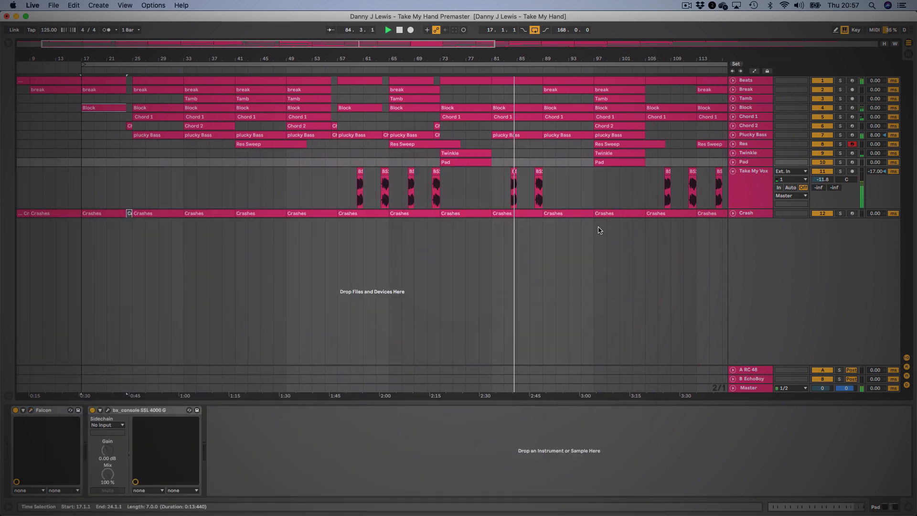
- Show the Break track's devices and view its Phasis phaser settings, closing the plug-in window when done
scroll(599, 230, right, 10)
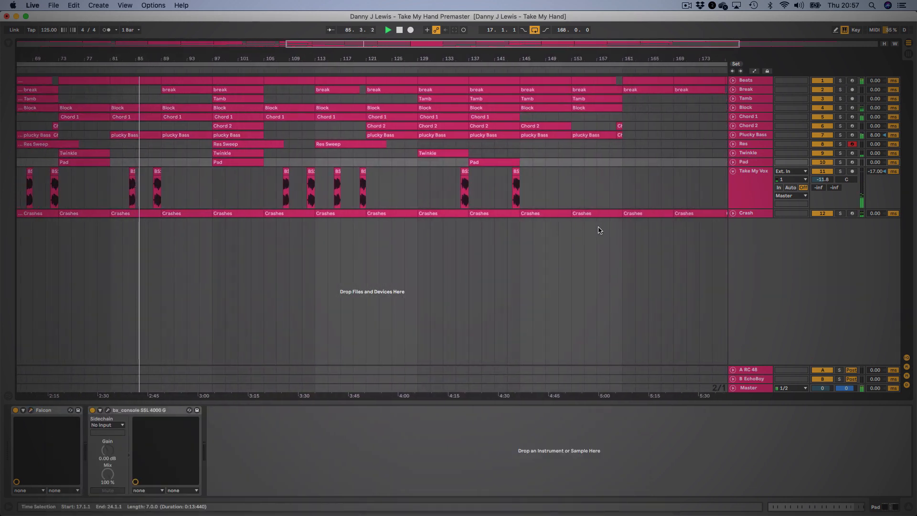
click(766, 91)
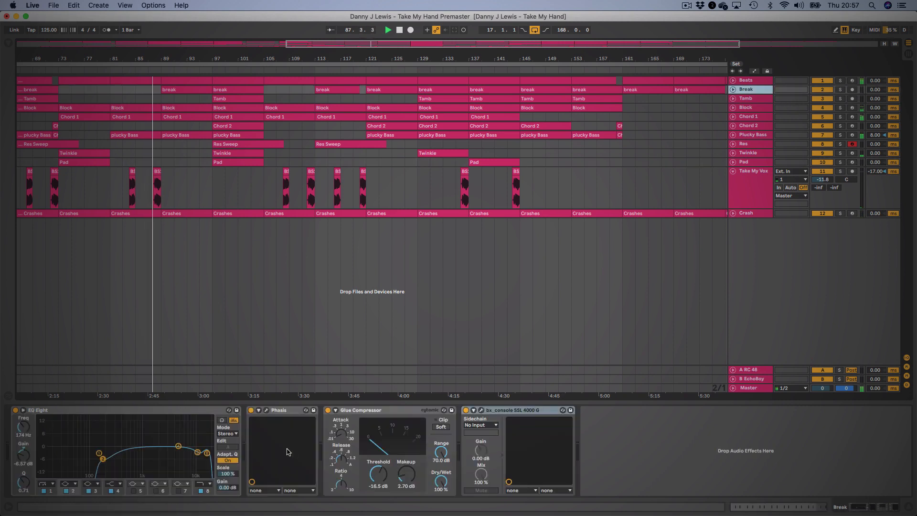
click(267, 411)
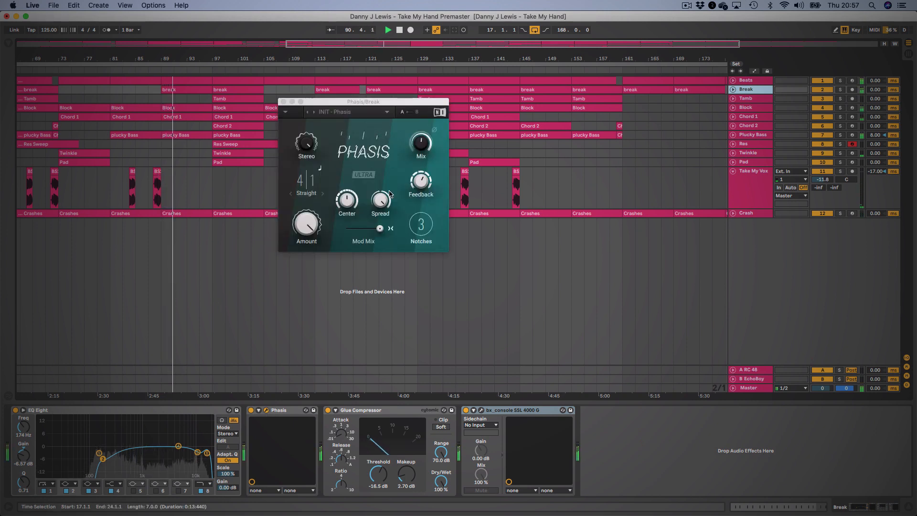
click(283, 102)
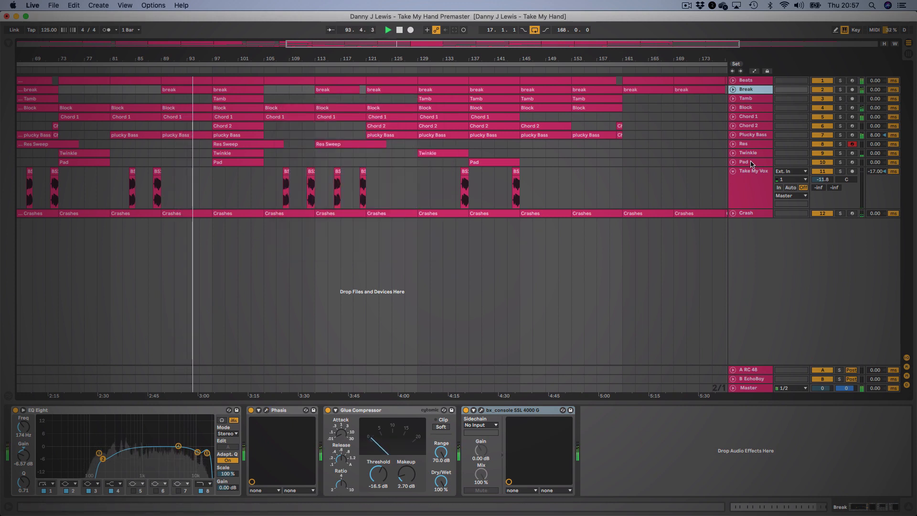
drag(386, 59, 387, 52)
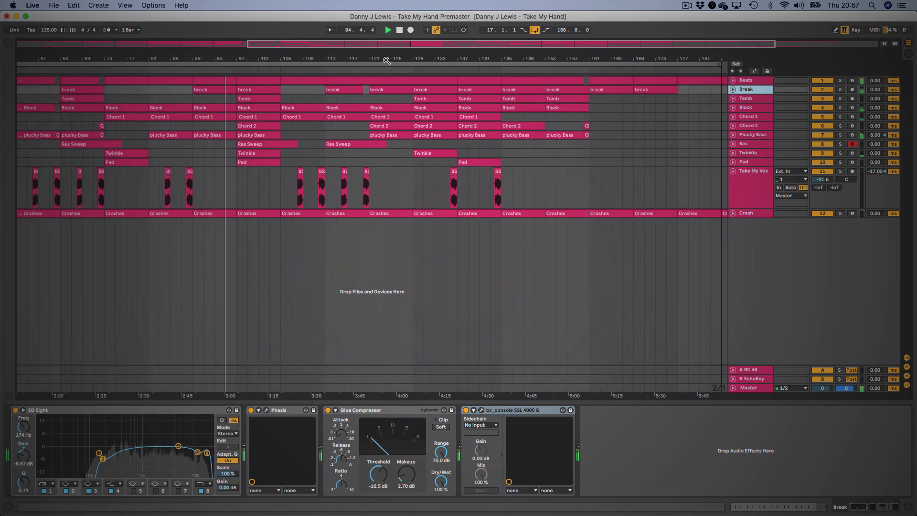
- Show the A return track's devices and view its RC 48 reverb settings, closing the plug-in window when done
click(760, 369)
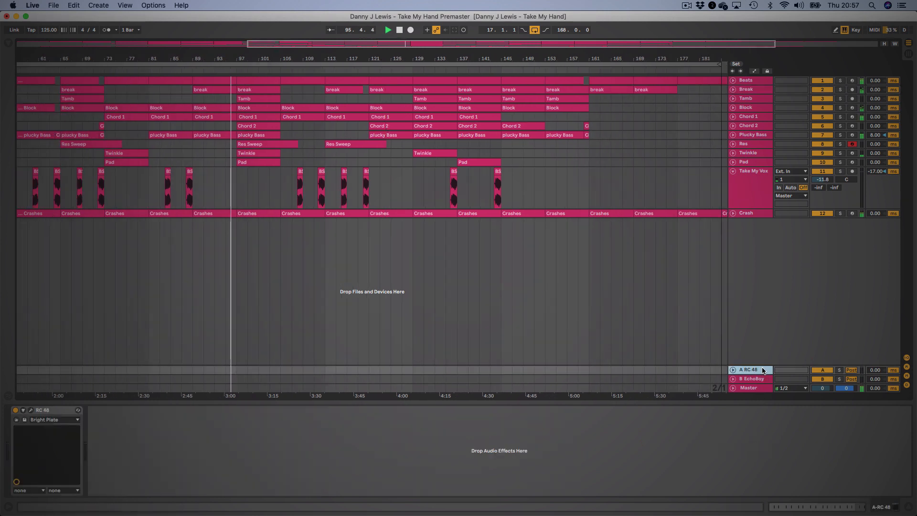
click(31, 411)
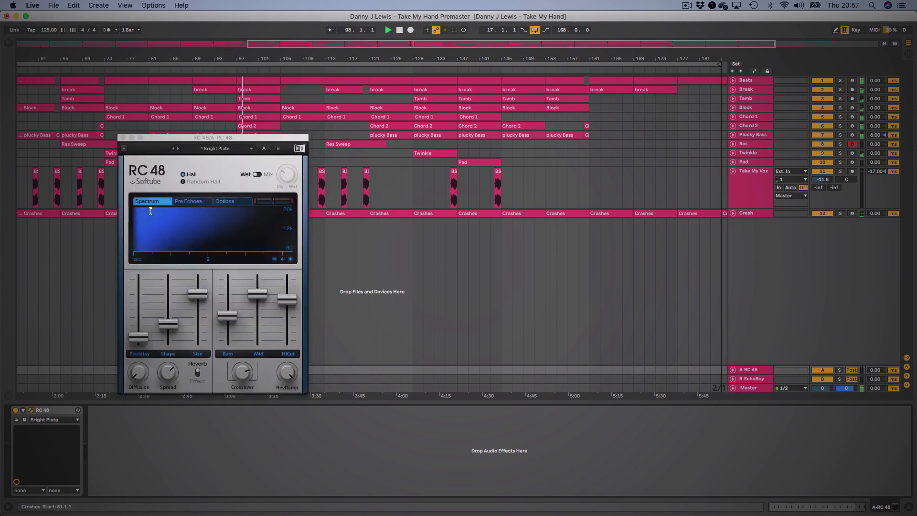
click(126, 133)
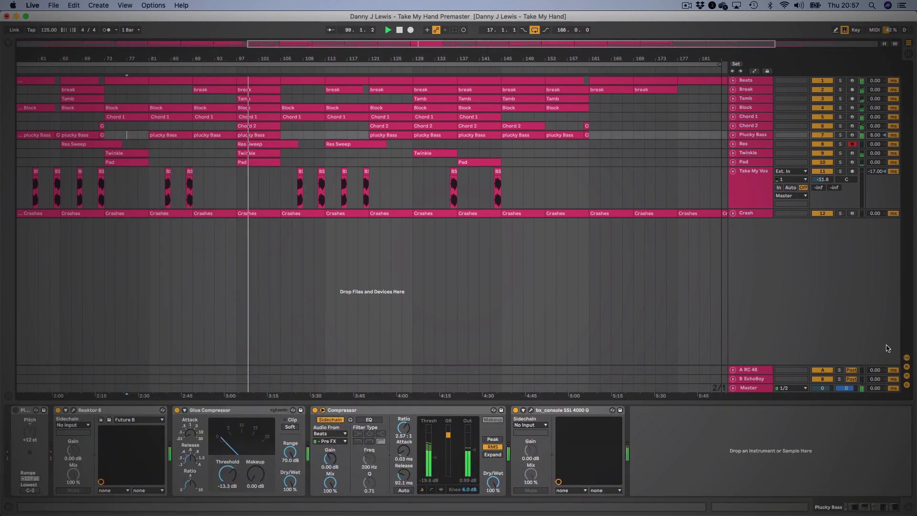
- Show the B return track's devices and view its EchoBoy delay settings, closing the plug-in window when done
click(753, 380)
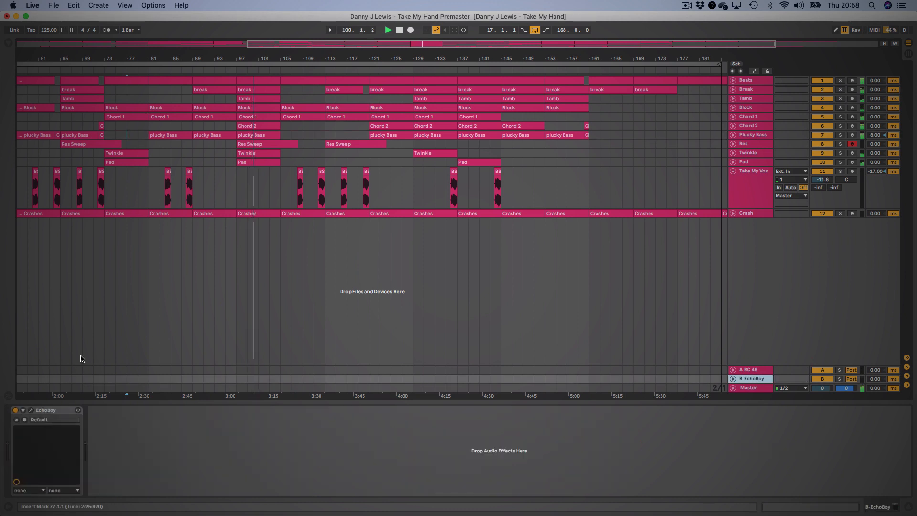
click(31, 411)
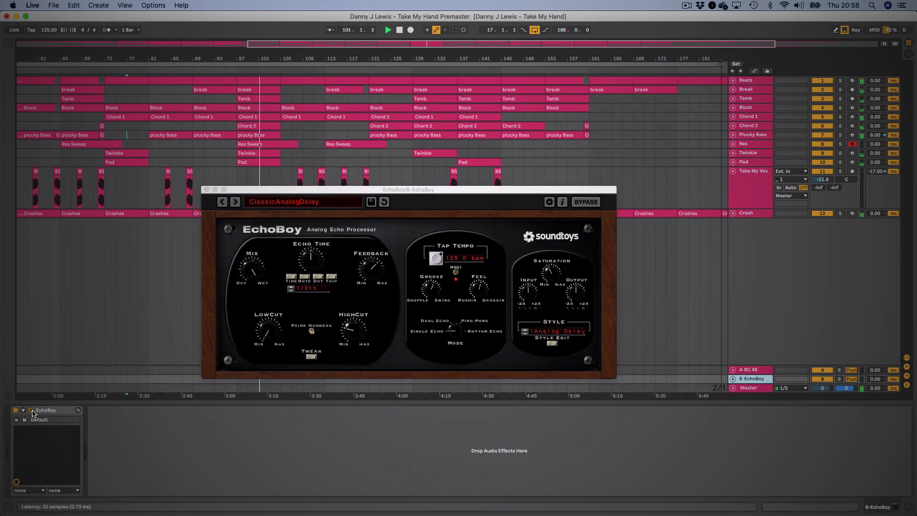
click(206, 190)
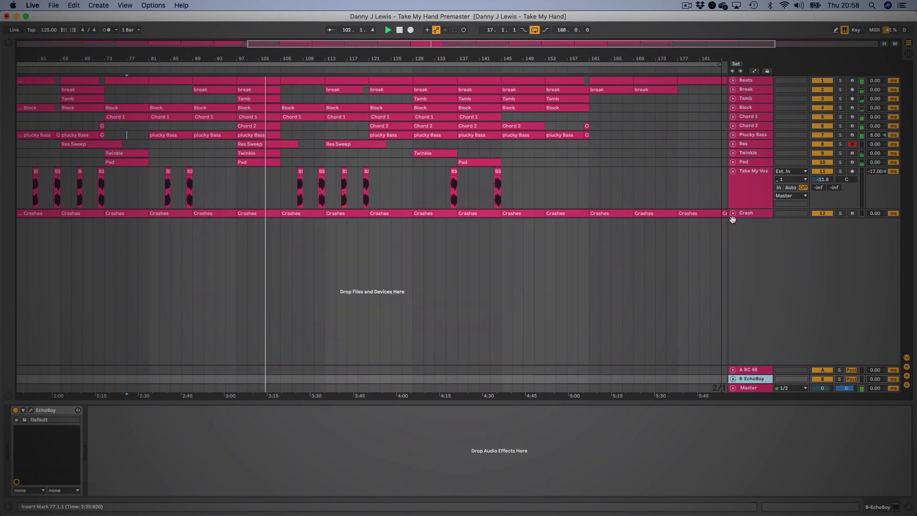
- Show the Take My Vox devices, then view the Master track's bx_console SSL 4000 G with its window moved clear of the clips
click(747, 194)
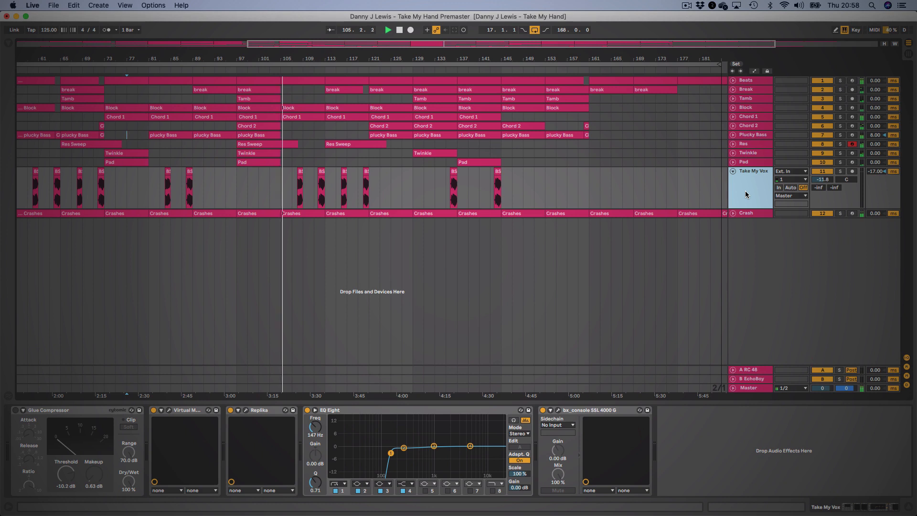
click(751, 389)
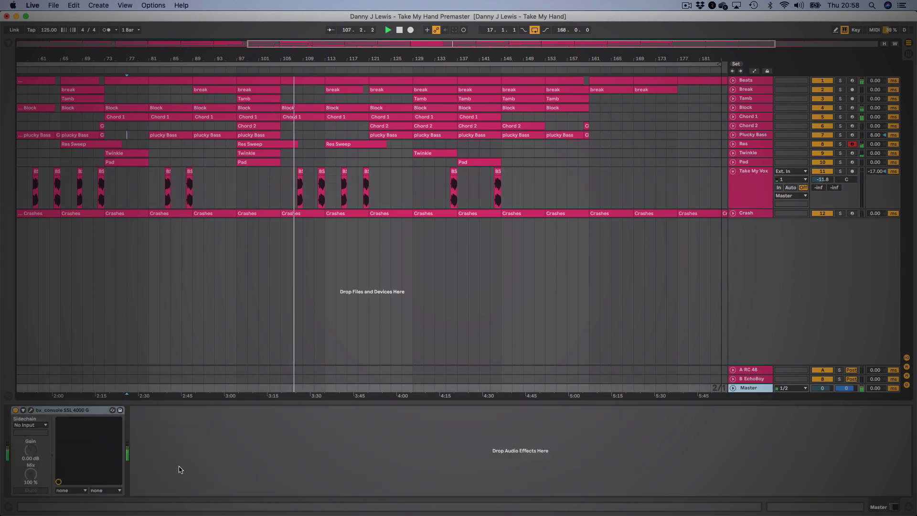
click(31, 410)
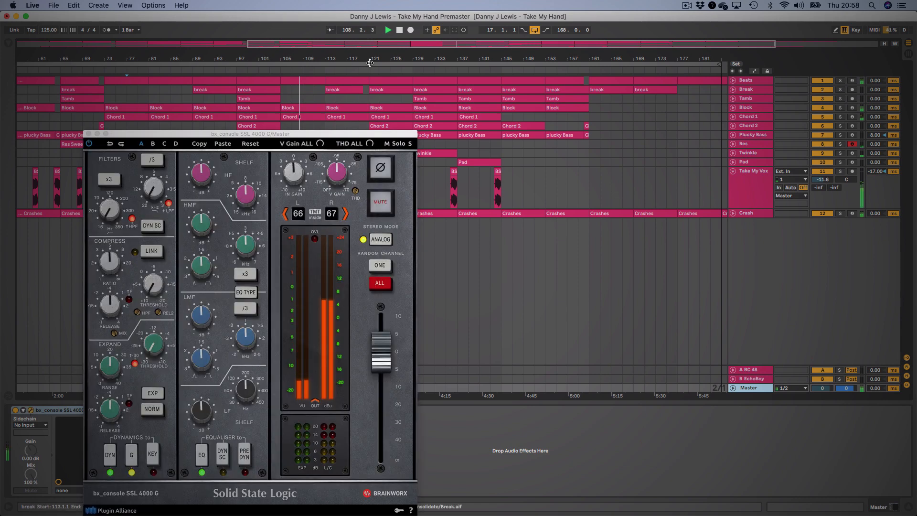
drag(329, 136, 742, 78)
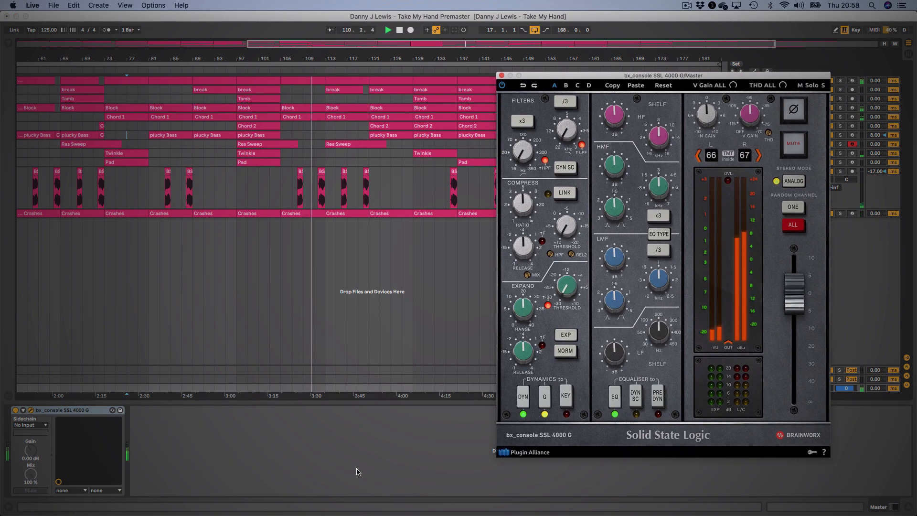
- View the Block clip starting at bar 113 and the MIDI notes of the Chord 1 clip below it
click(347, 108)
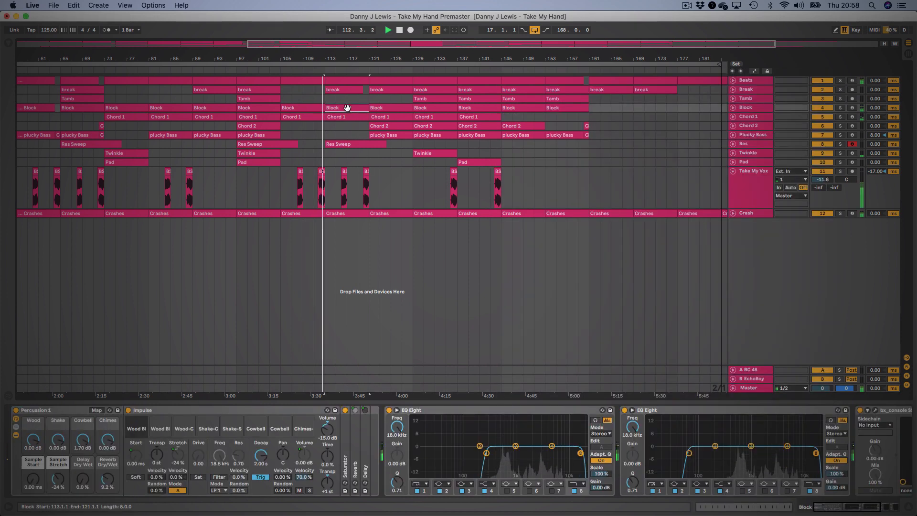
double_click(347, 108)
click(345, 119)
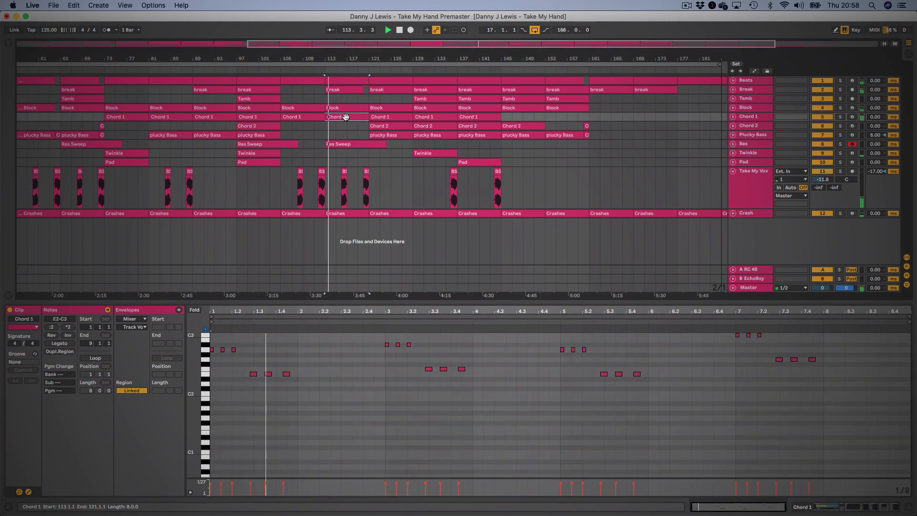
- View the MIDI notes of the Res Sweep and plucky Bass clips, folding the plucky Bass editor to its used notes
click(381, 145)
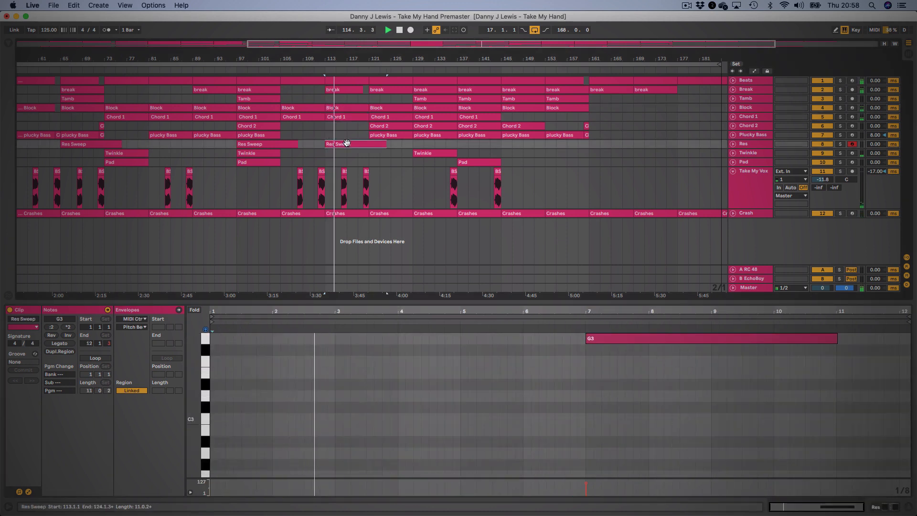
click(382, 136)
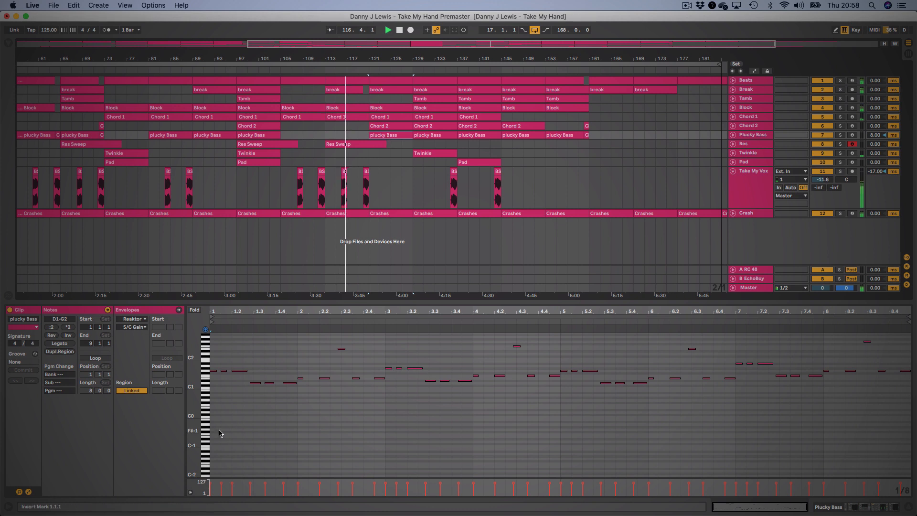
click(194, 310)
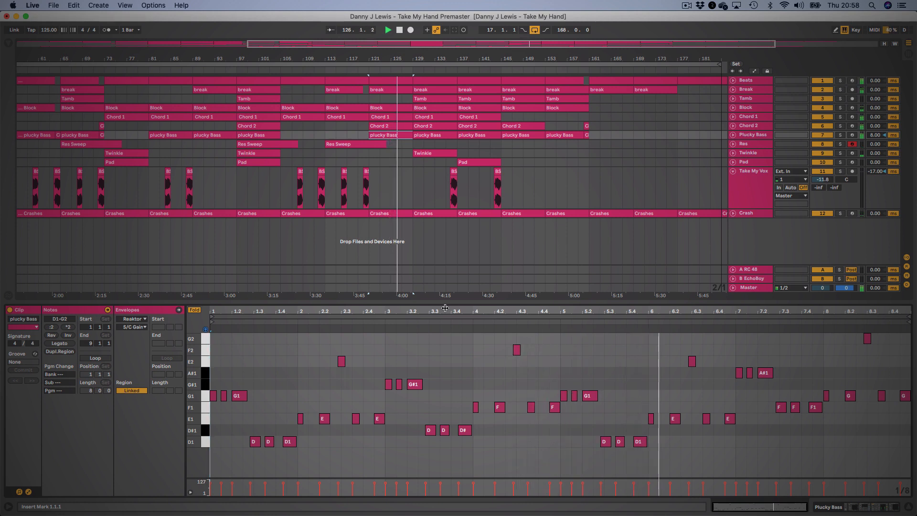
- View the MIDI notes of the last Twinkle clip and the last Pad clip in the arrangement
drag(457, 58, 458, 33)
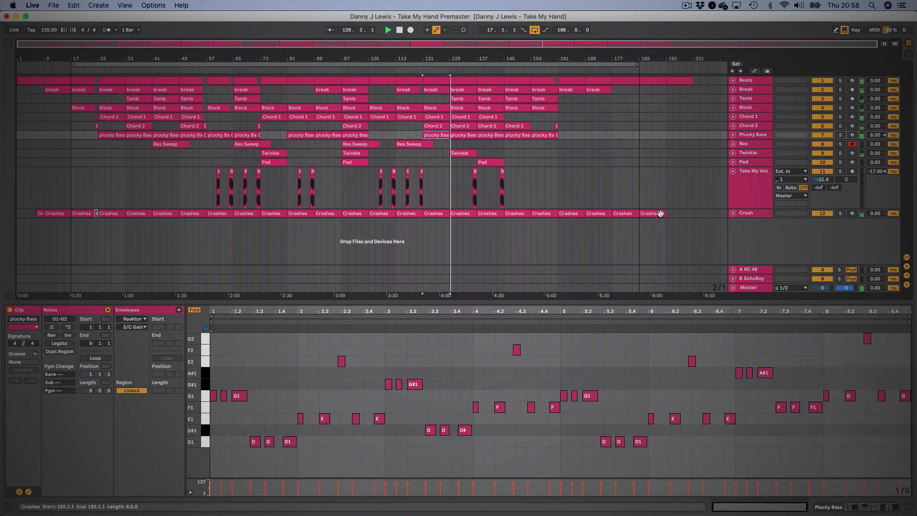
click(463, 154)
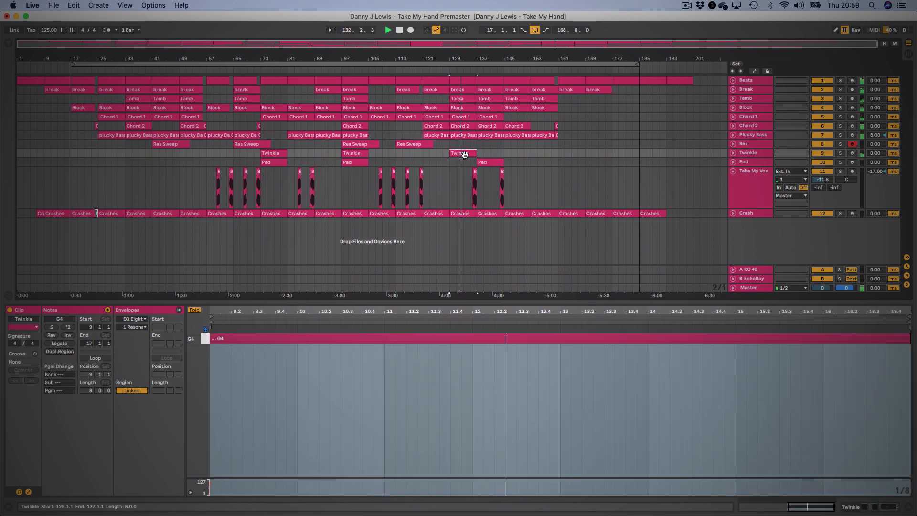
click(492, 162)
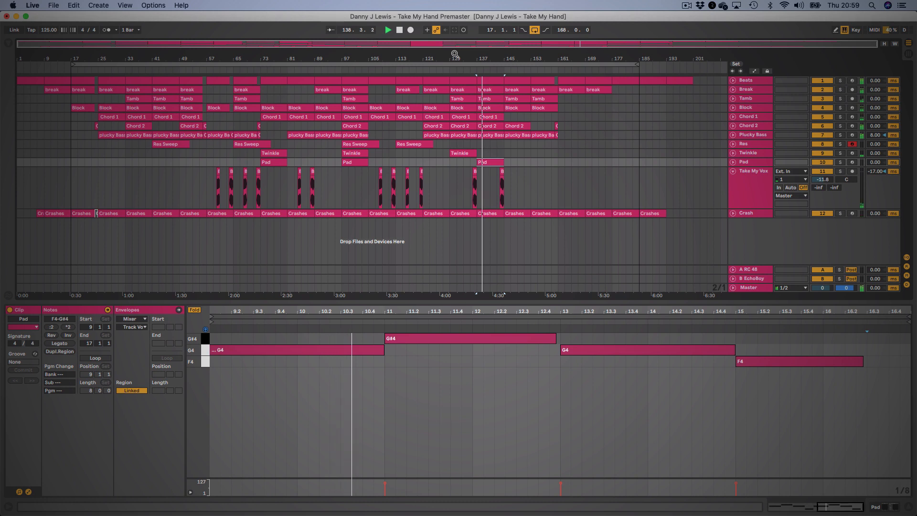
- Check the Master track's bx_console SSL 4000 G once more during playback and close its plug-in window
drag(454, 57, 453, 57)
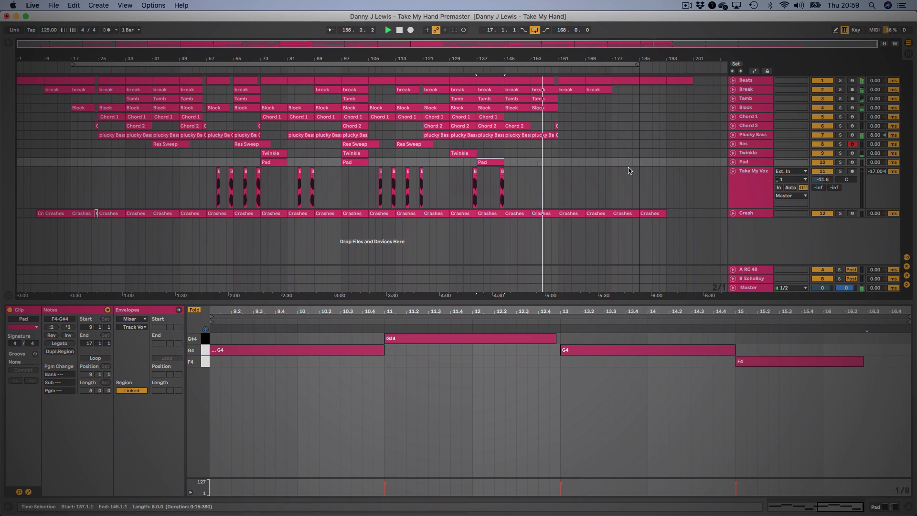
click(756, 288)
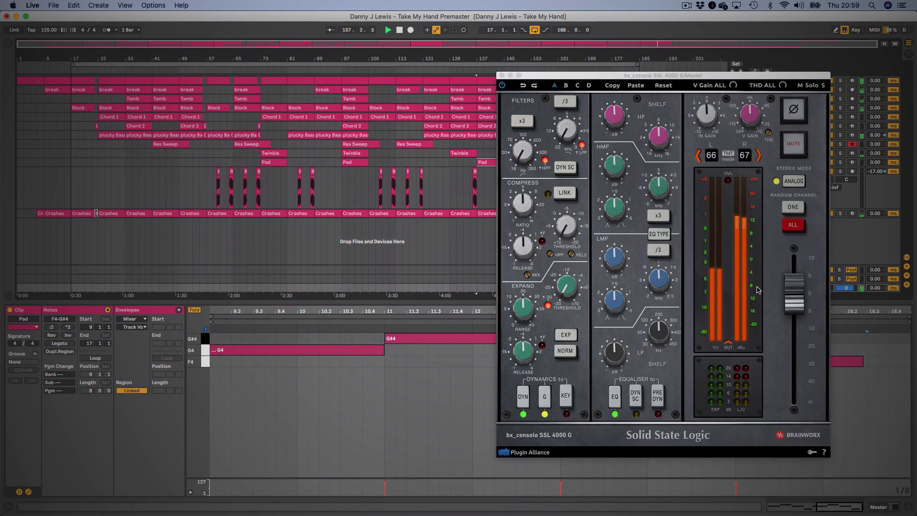
click(501, 75)
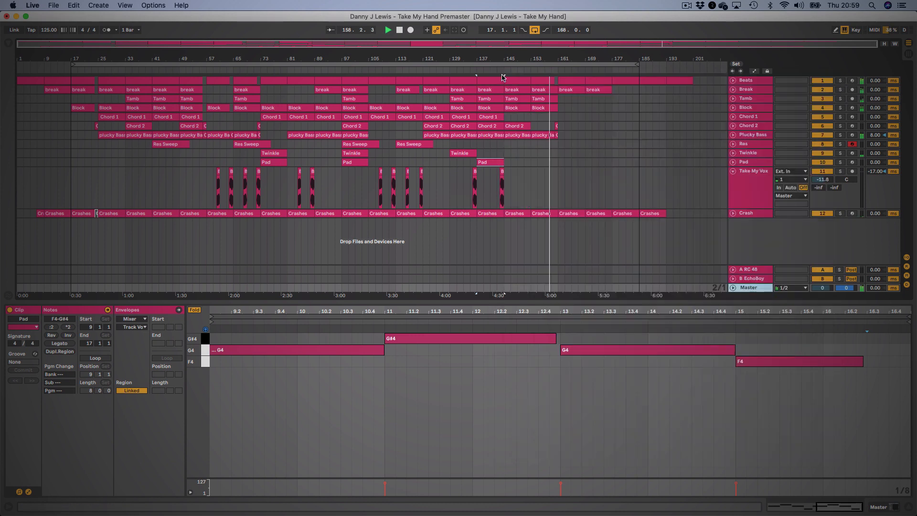